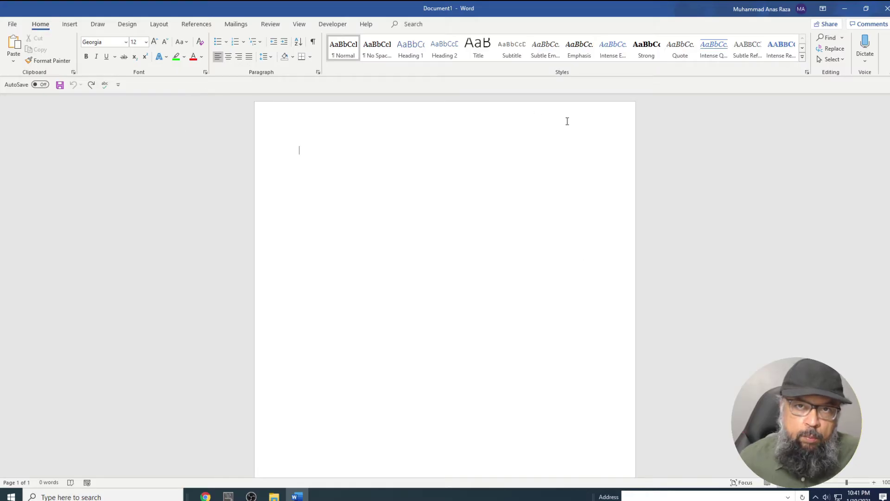
Add Word's built-in Binomial Theorem equation, (x+a)^n = Σ C(n,k) x^k a^(n−k), to the blank page
left_click(228, 496)
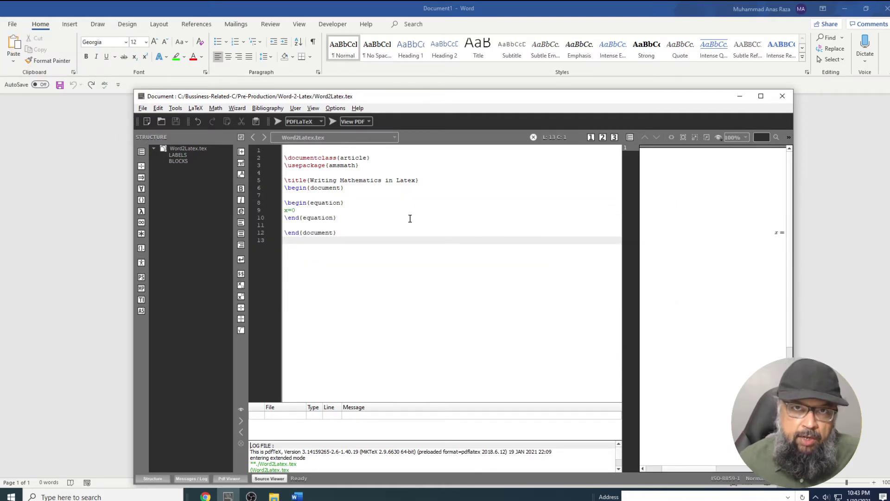
left_click(739, 96)
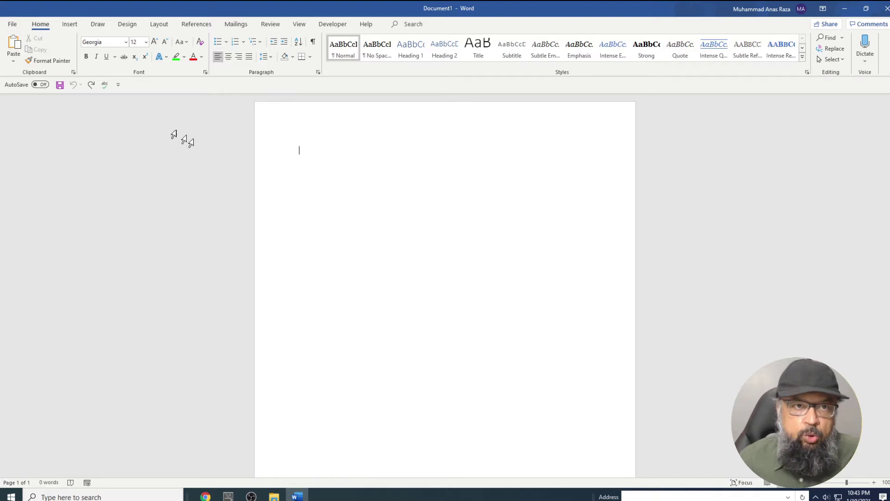
left_click(70, 25)
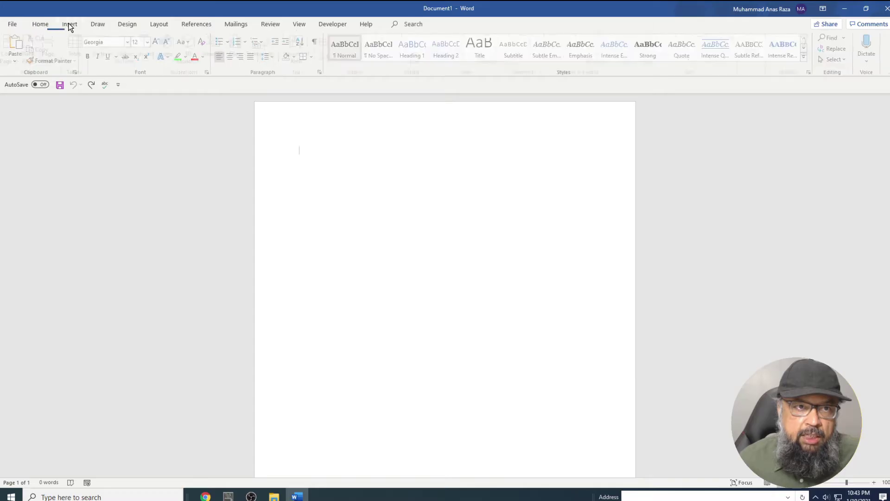
left_click(780, 63)
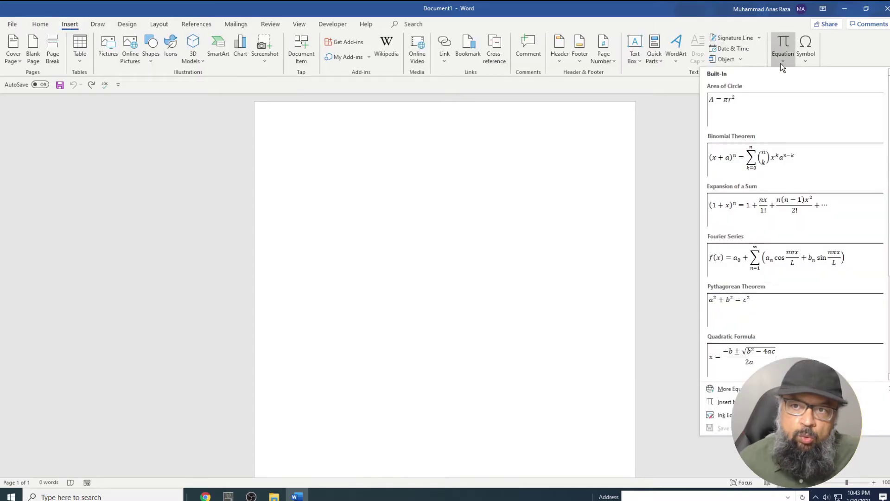
left_click(761, 165)
left_click(422, 219)
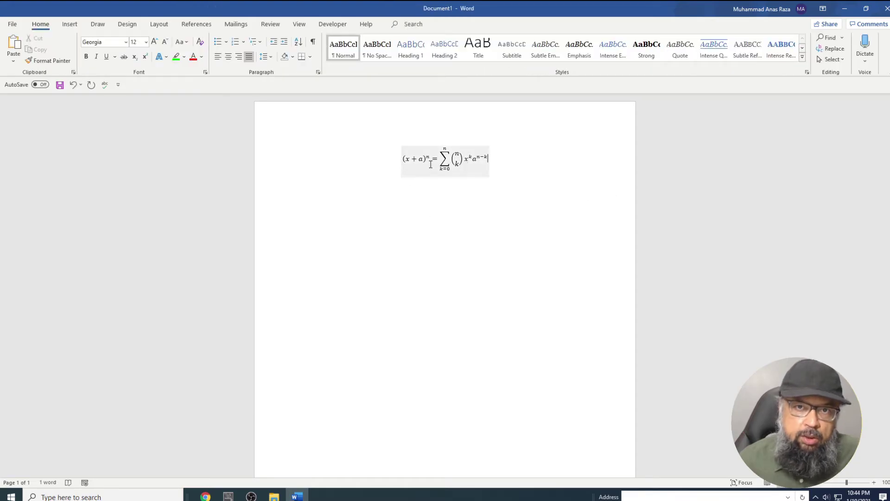
In TeXstudio, widen the Word2Latex.tex PDF preview until the compiled x = 0 equation shows
key("alt+Tab")
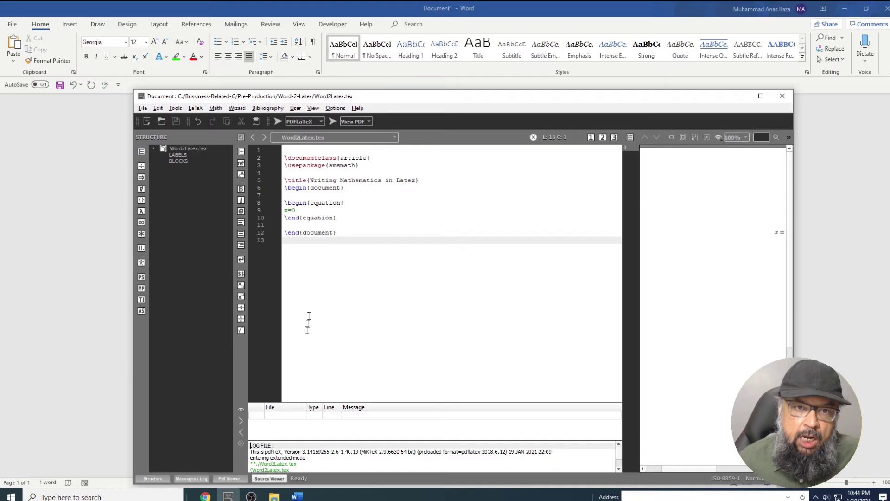
left_click(305, 210)
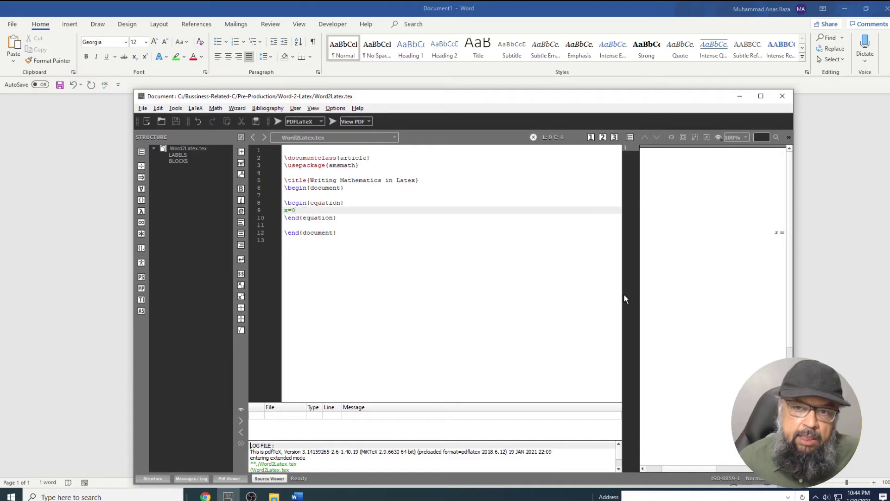
left_click_drag(624, 293, 531, 292)
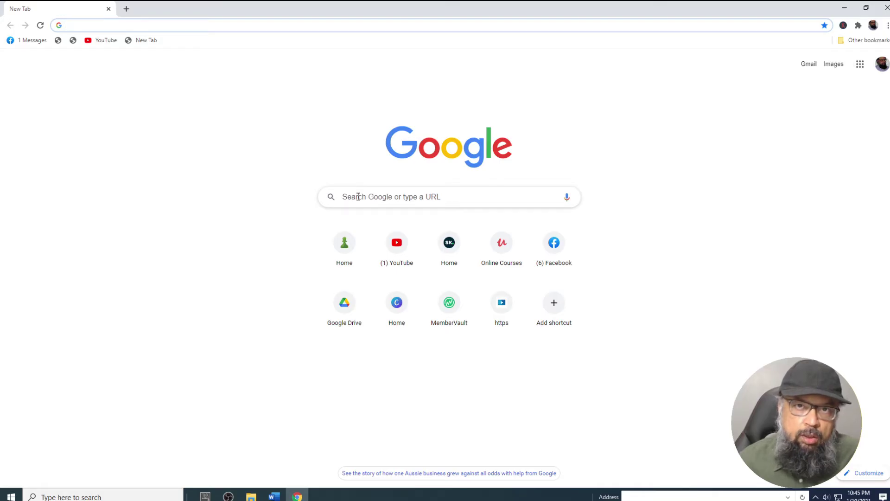
Search Google for 'mathpix'
left_click(360, 195)
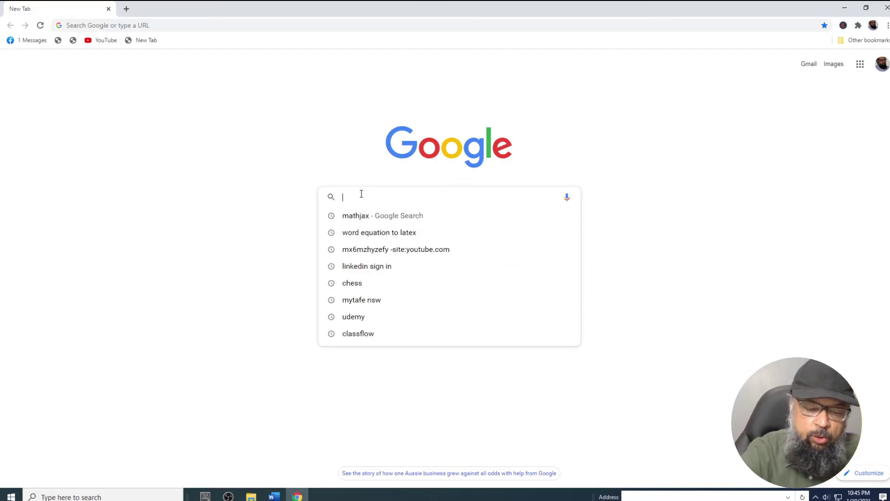
type("mathp")
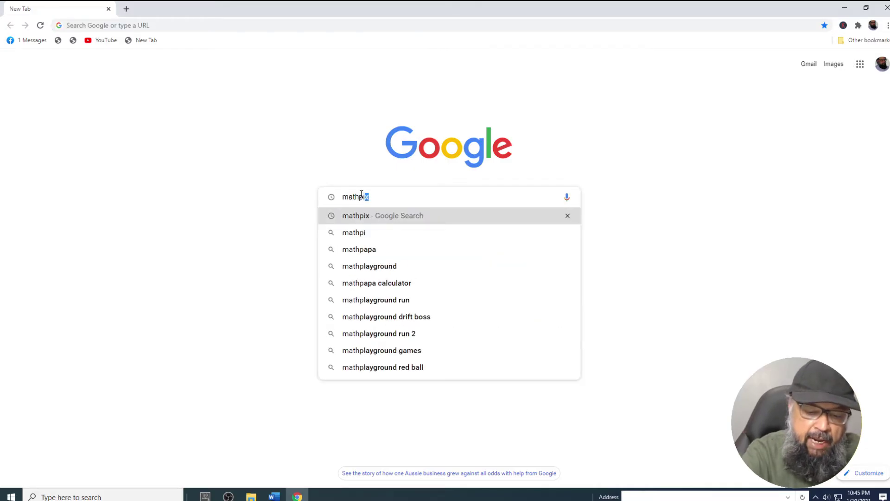
type("ix")
key("Return")
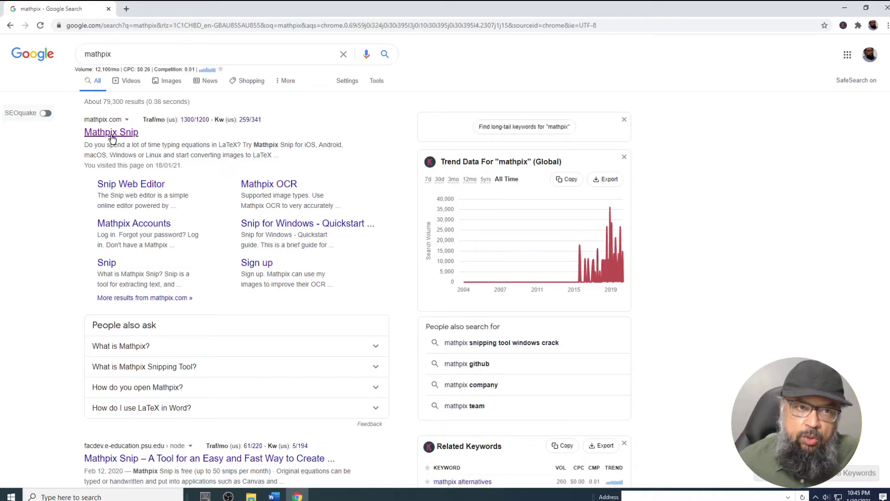
Open the Mathpix Snip result, start the Windows download, then cancel saving the installer
left_click(111, 135)
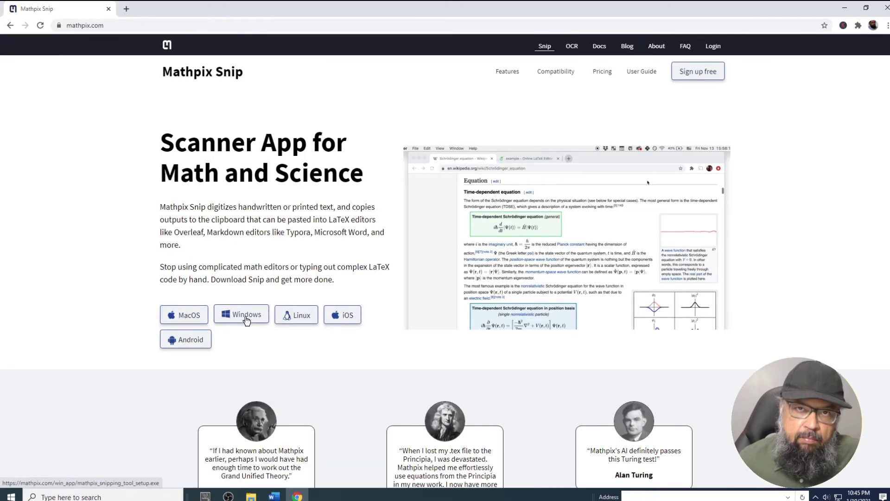
left_click(246, 320)
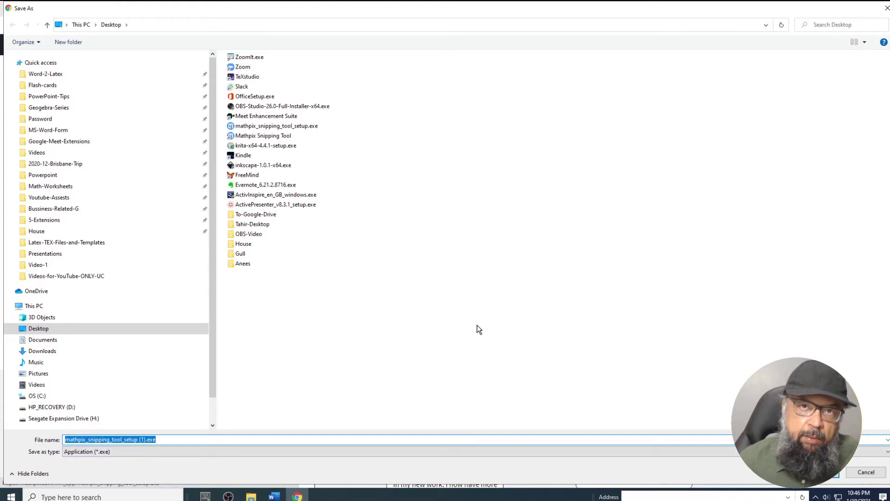
left_click(865, 473)
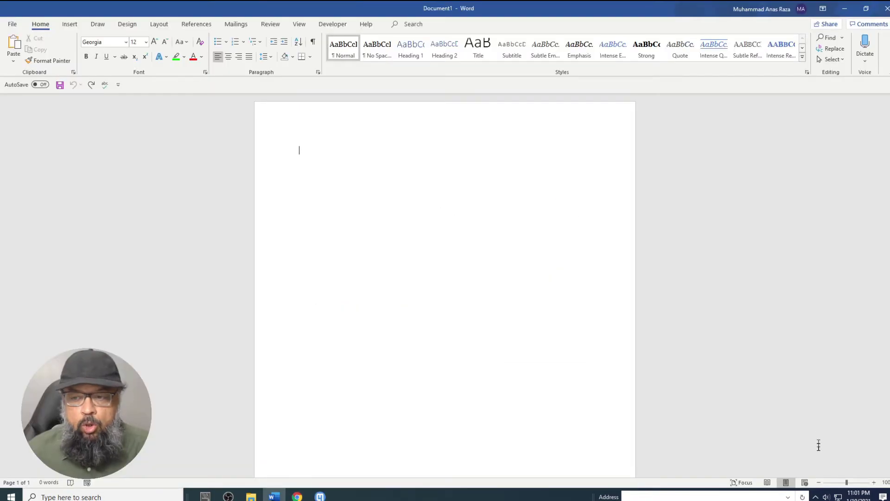
Open the Mathpix Snipping Tool Snip List from the hidden system-tray icons
left_click(815, 496)
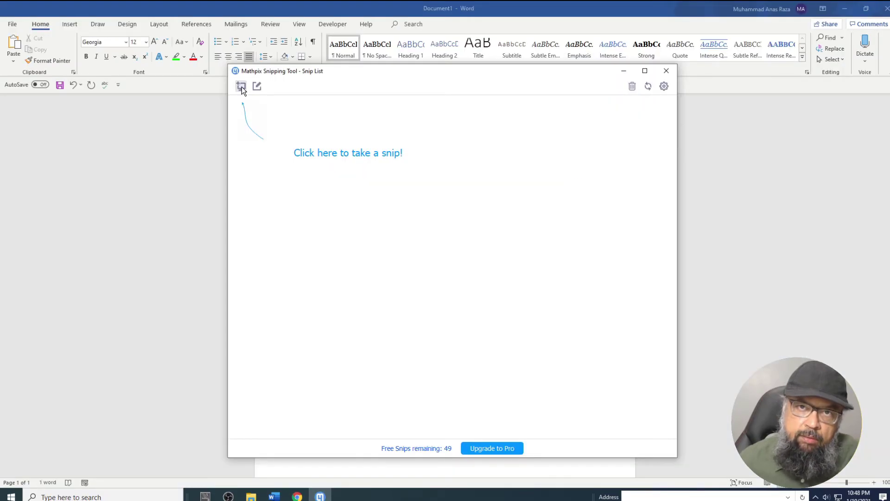
Snip the Binomial Theorem equation on the Word page to get its four LaTeX versions
left_click(241, 87)
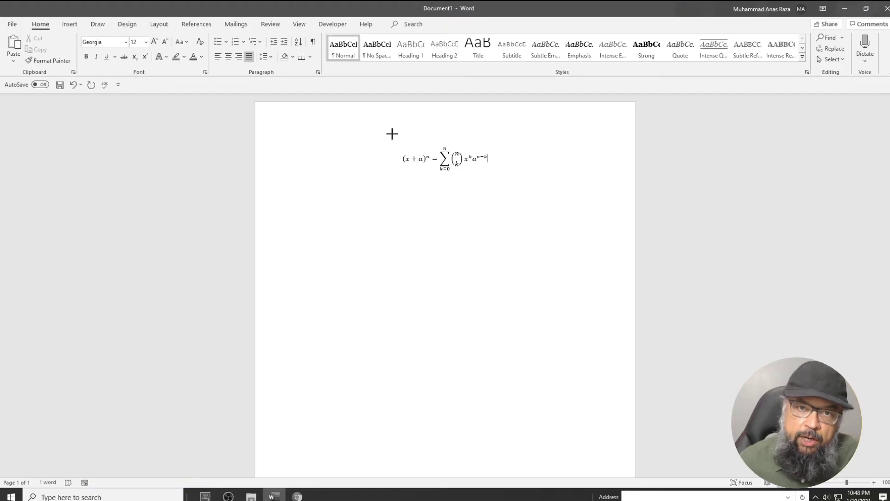
left_click_drag(389, 131, 509, 186)
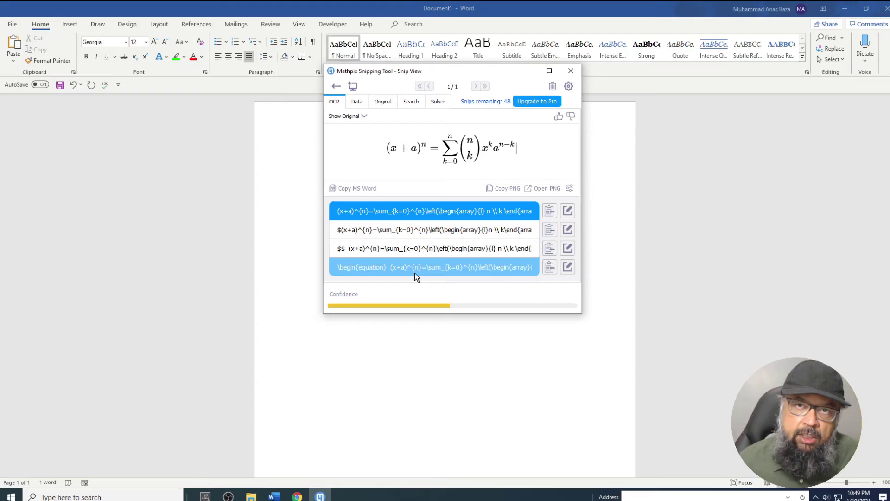
key("alt+Tab")
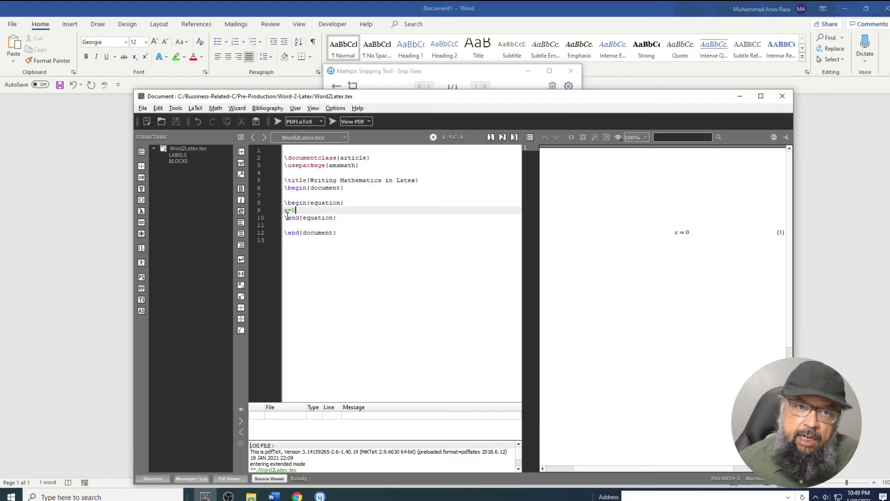
left_click(740, 96)
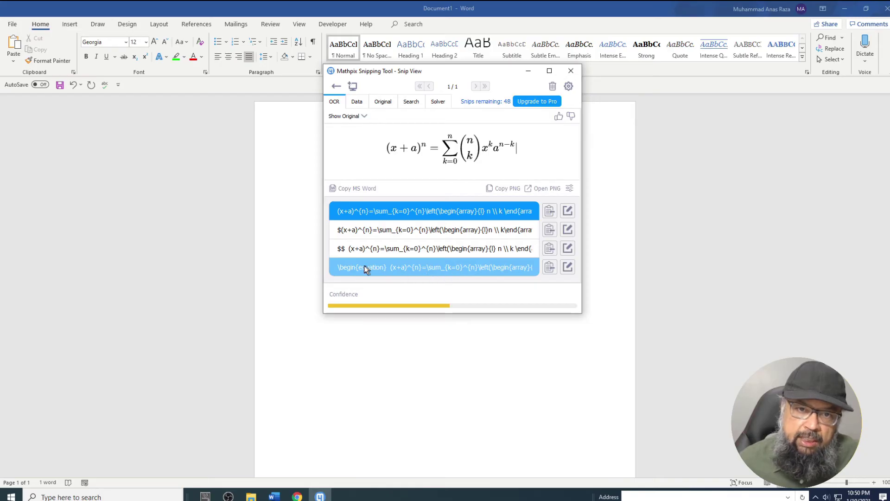
Copy the first, plain LaTeX version of the binomial equation to the clipboard
left_click(550, 210)
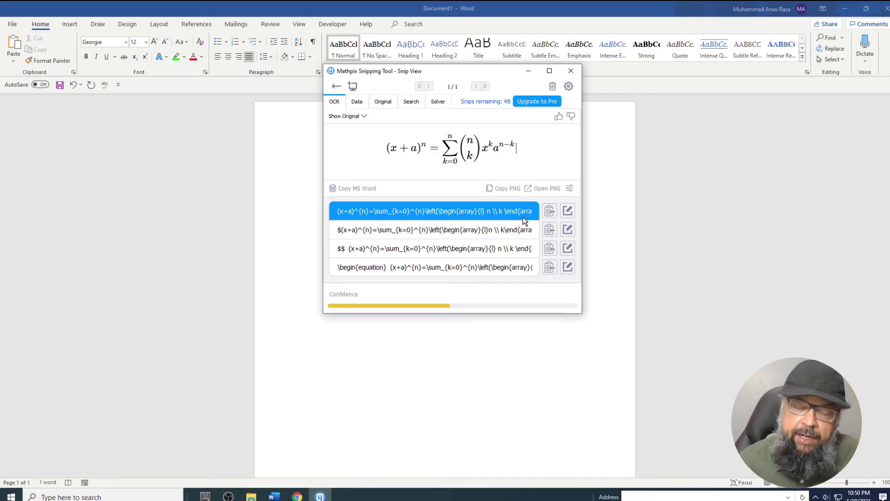
Replace x=0 on line 9 with the pasted binomial LaTeX and compile to preview the sum formula
left_click(205, 496)
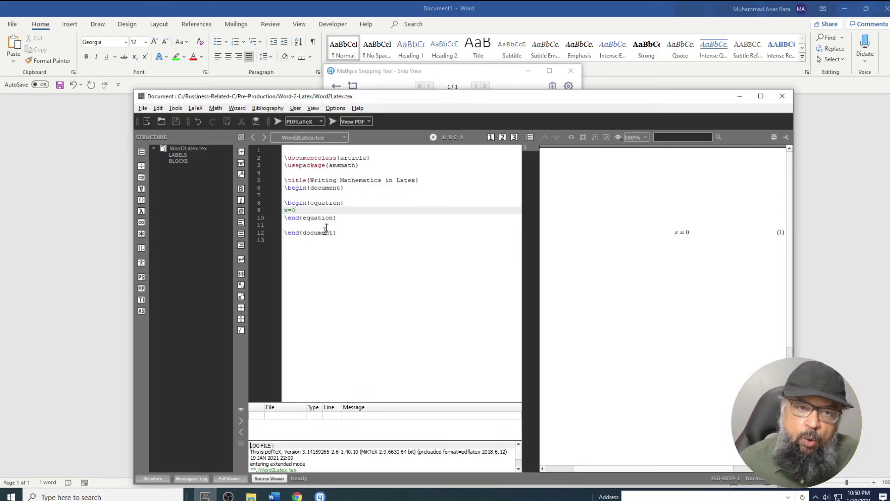
left_click_drag(296, 210, 276, 214)
key("BackSpace")
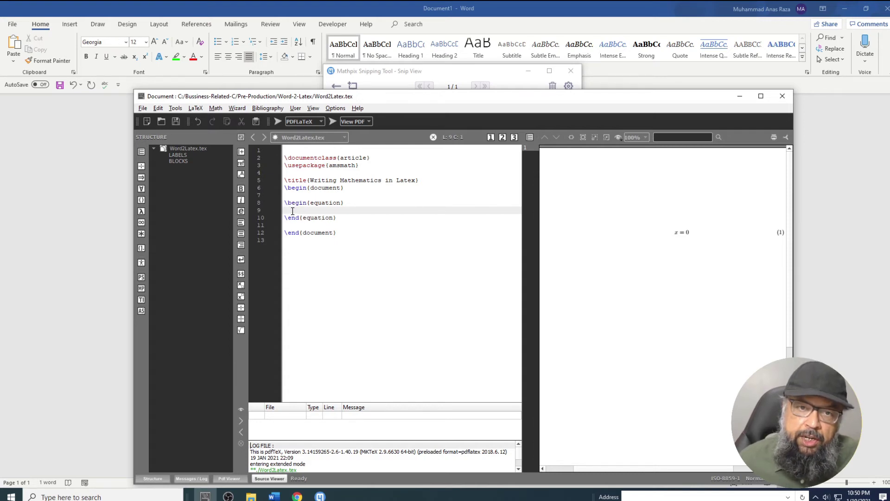
key("ctrl+v")
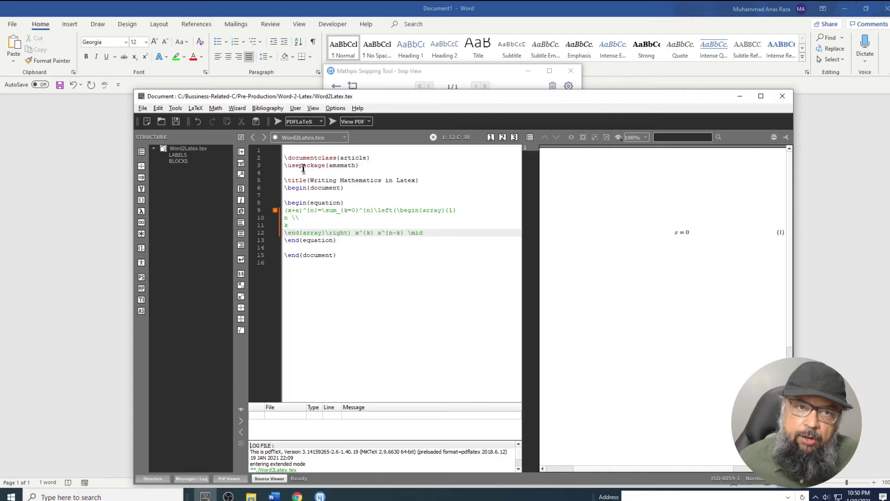
left_click(278, 121)
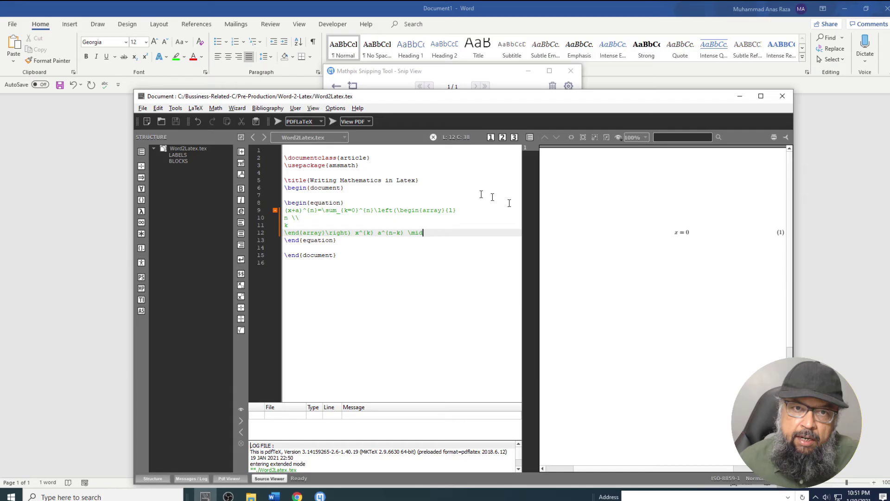
left_click(334, 121)
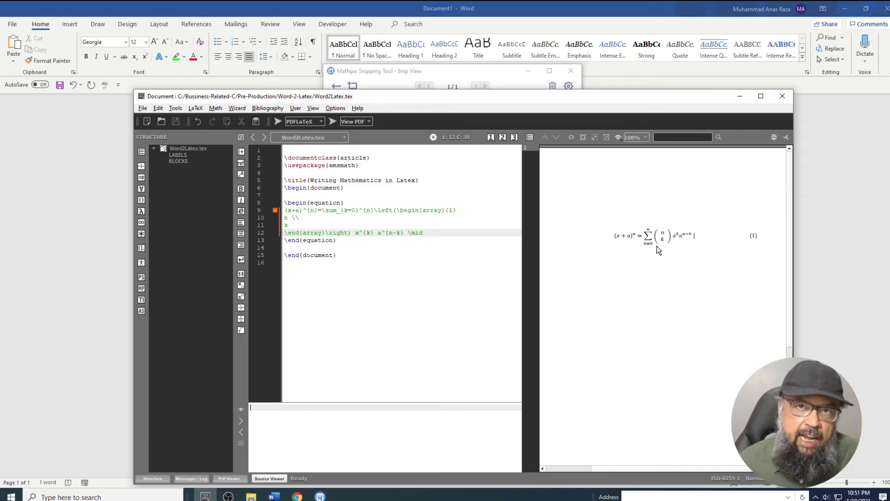
Add an empty line below the binomial equation in Word, then return to TeXstudio
key("alt+Tab")
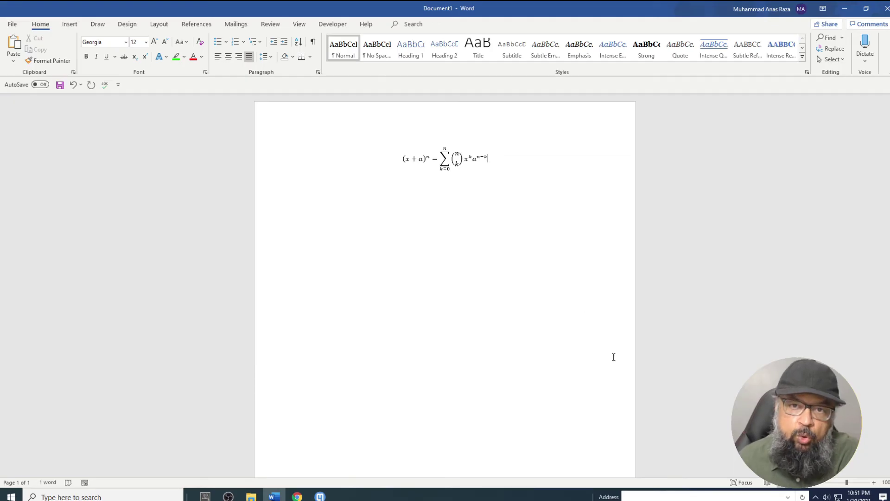
key("Return")
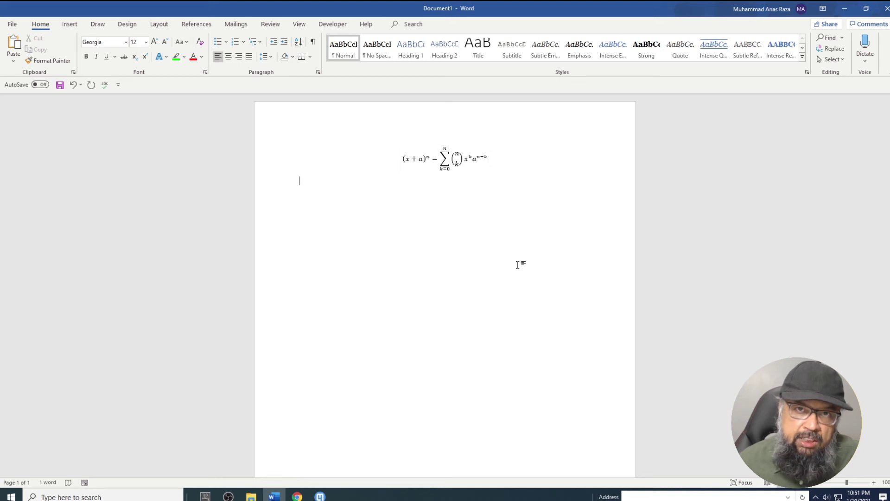
key("alt+Tab")
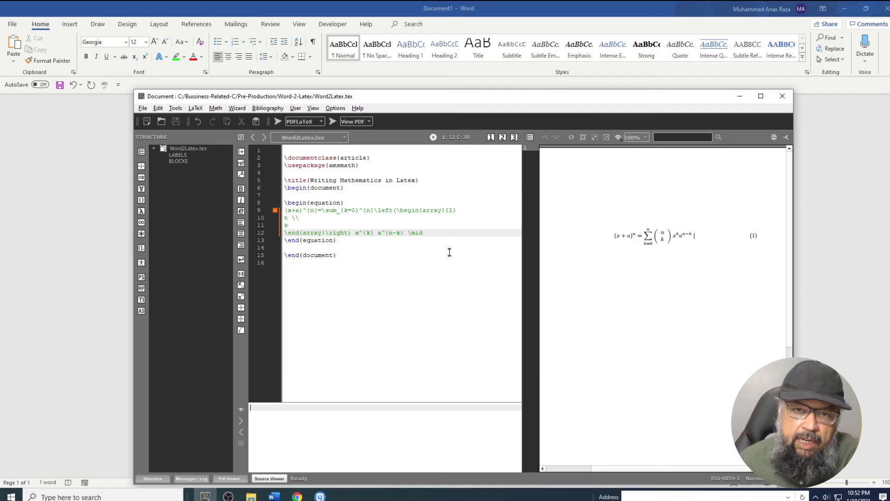
Delete the trailing \mid from line 12 and recompile the binomial equation
key("BackSpace")
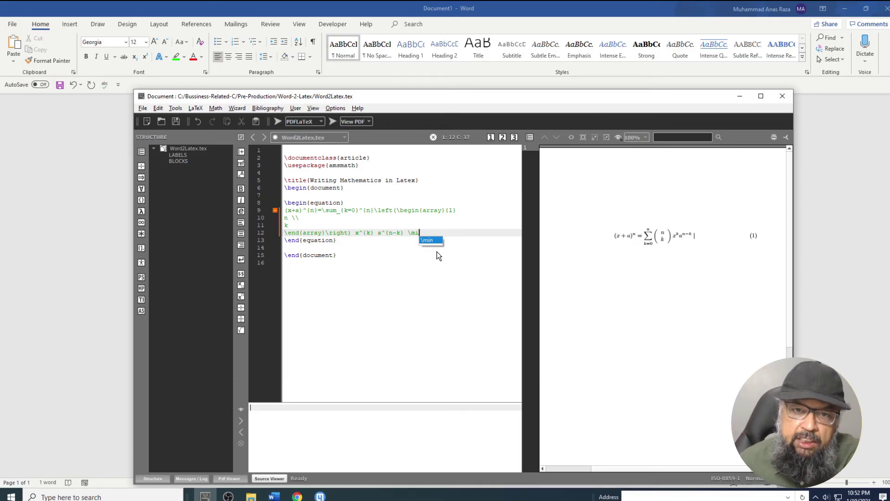
key("BackSpace")
key("BackSpace")
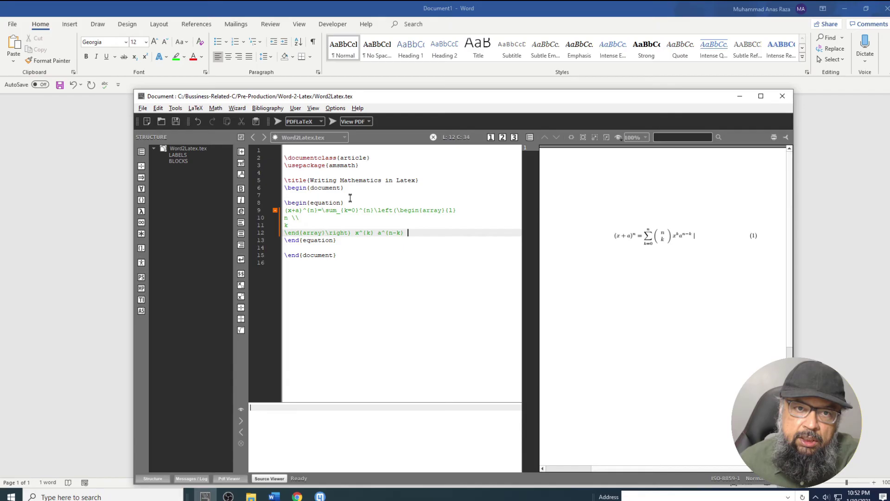
key("F6")
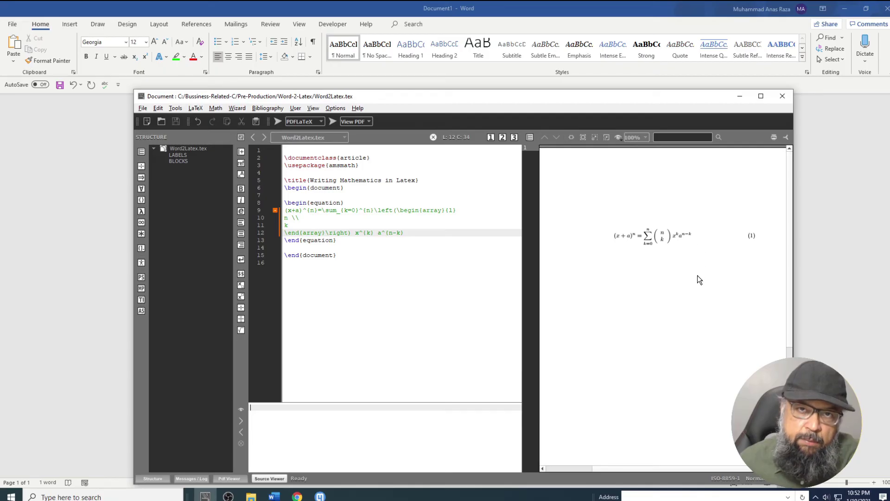
Copy the binomial equation from Mathpix in MS Word format and close the snip window
key("alt+Tab")
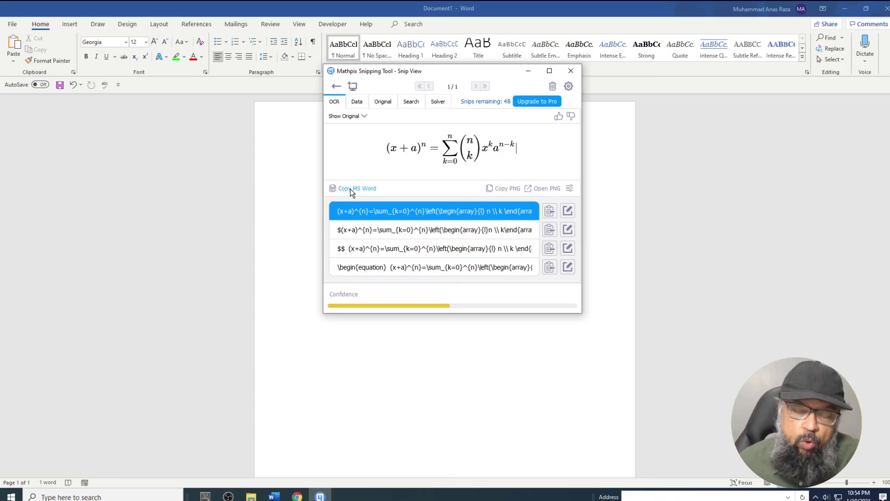
left_click(366, 189)
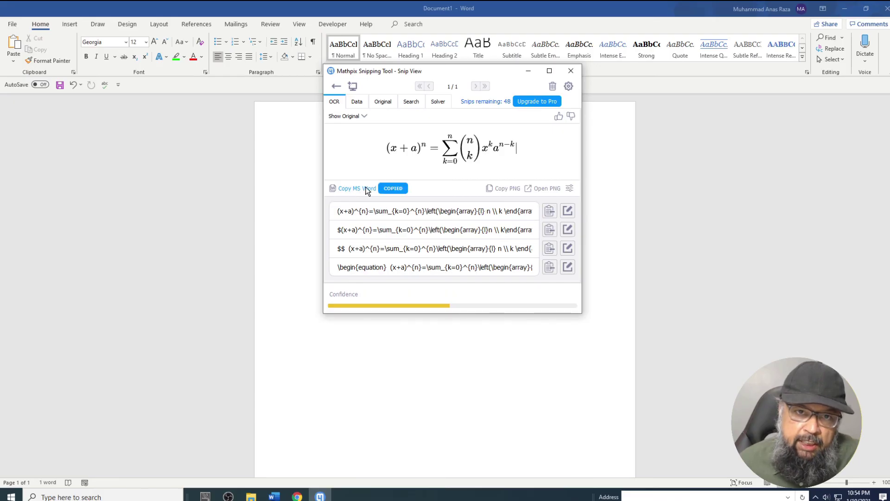
left_click(427, 365)
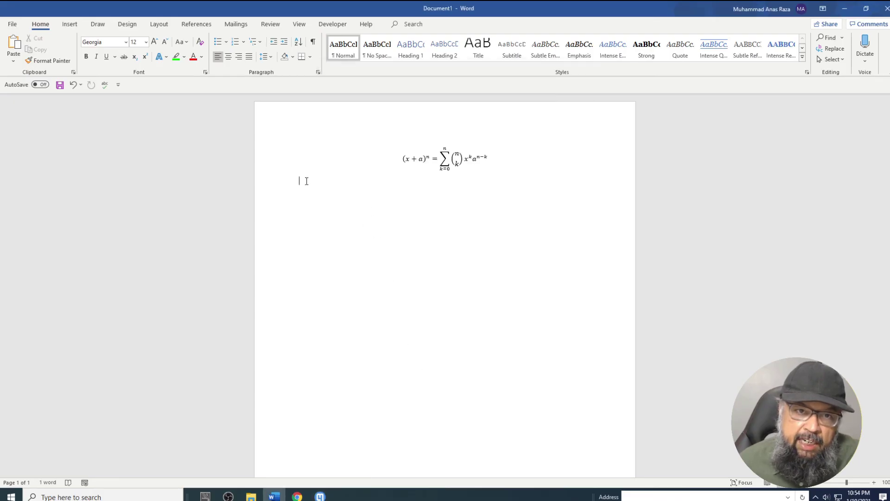
Paste the binomial equation into Word as an editable equation, remove its trailing space, then return to TeXstudio
key("ctrl+v")
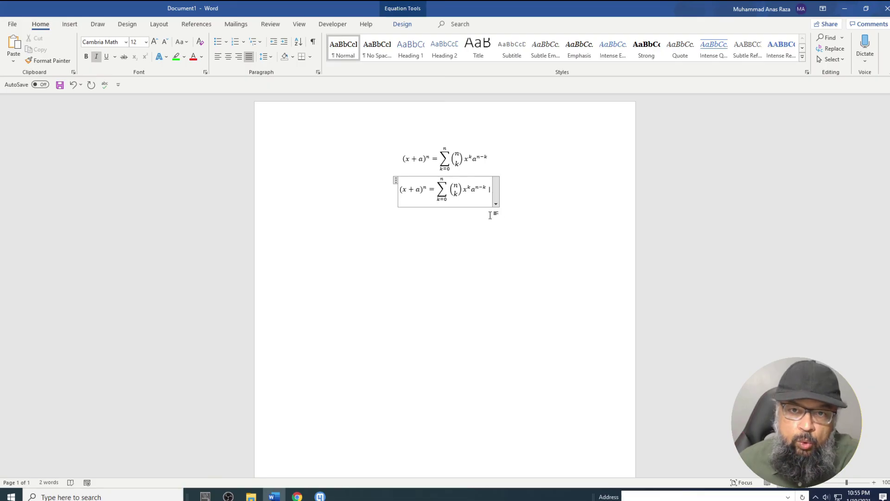
key("BackSpace")
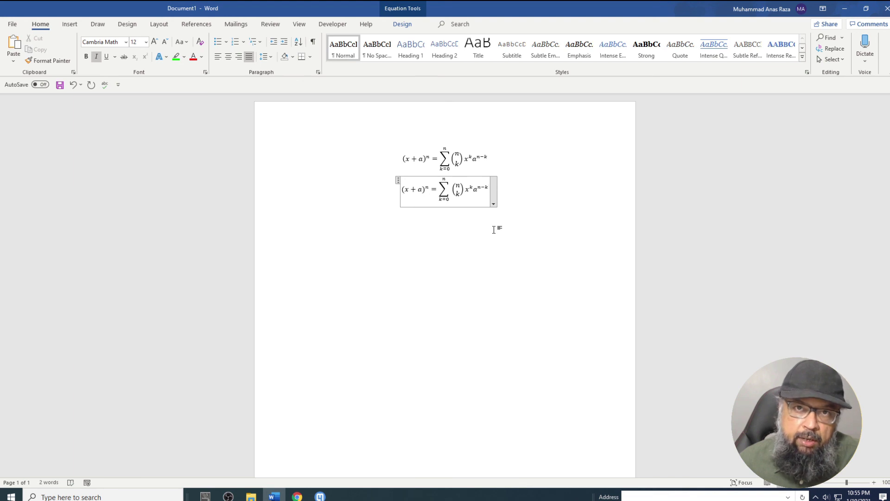
key("alt+Tab")
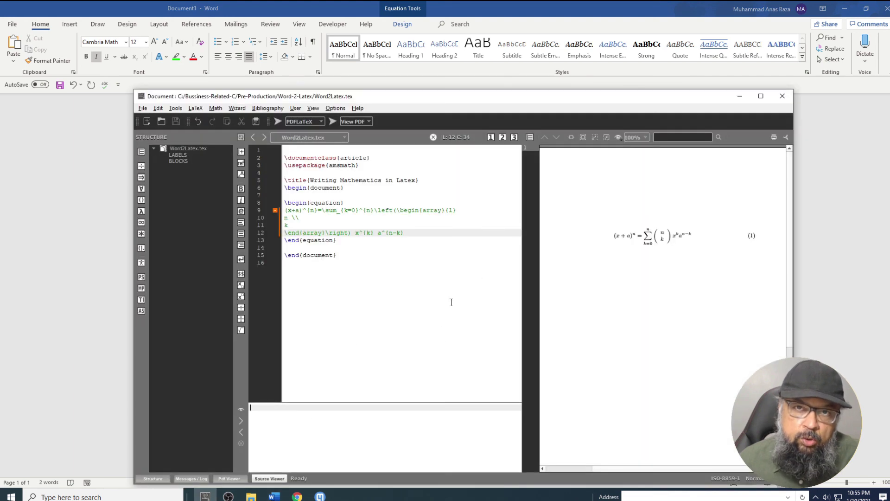